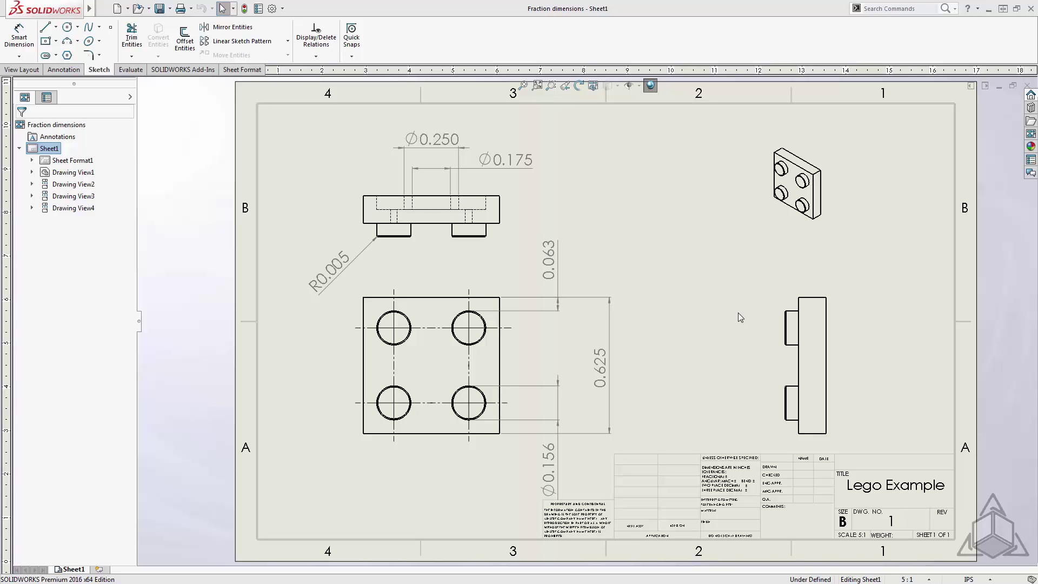
- Review the unit settings in the drawing's document properties and close them without changes
click(272, 9)
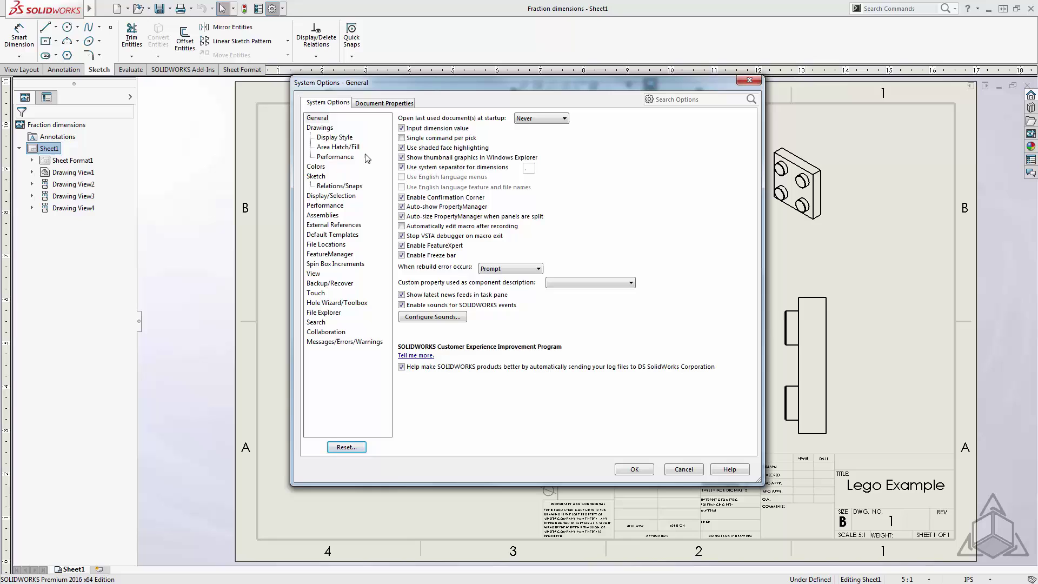
click(387, 103)
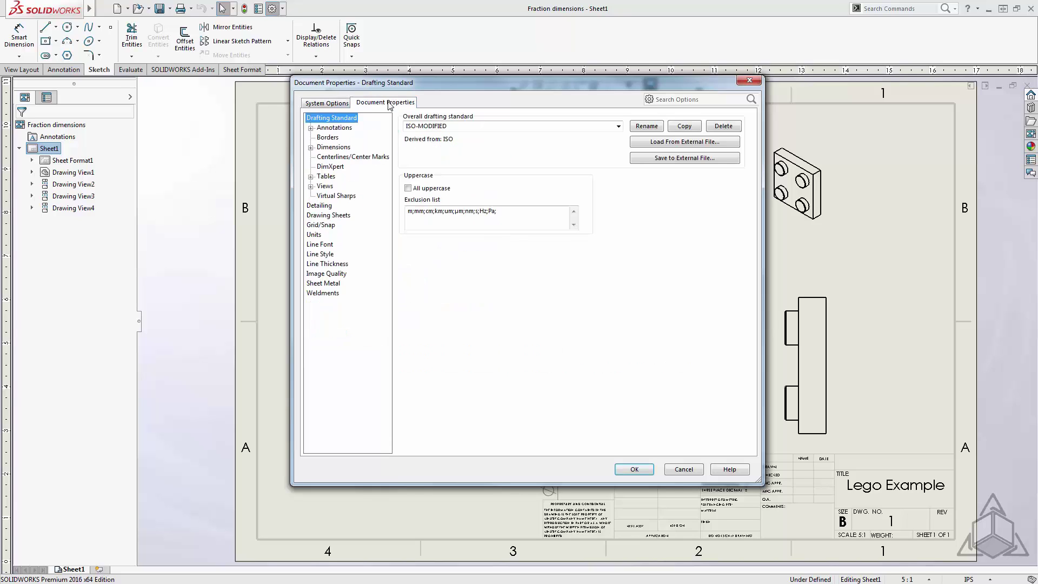
click(314, 234)
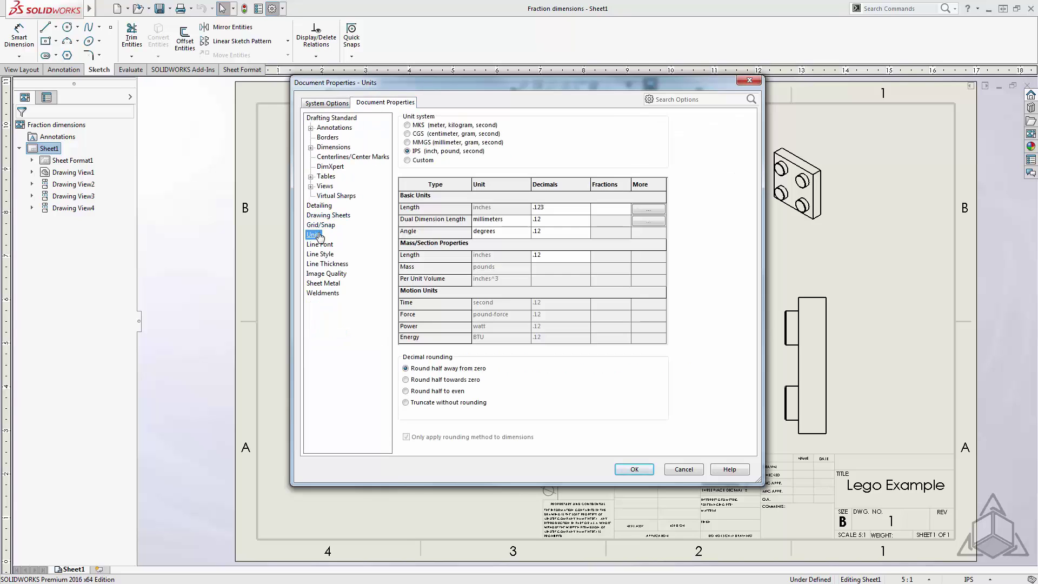
click(749, 81)
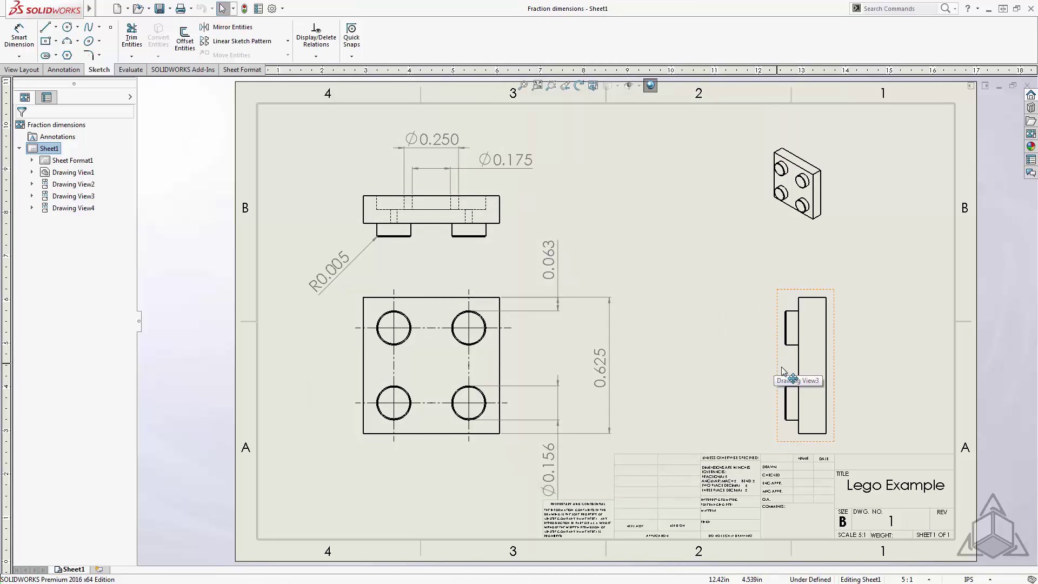
- Set the document's basic length units to display as fractions with a denominator of 8
click(954, 578)
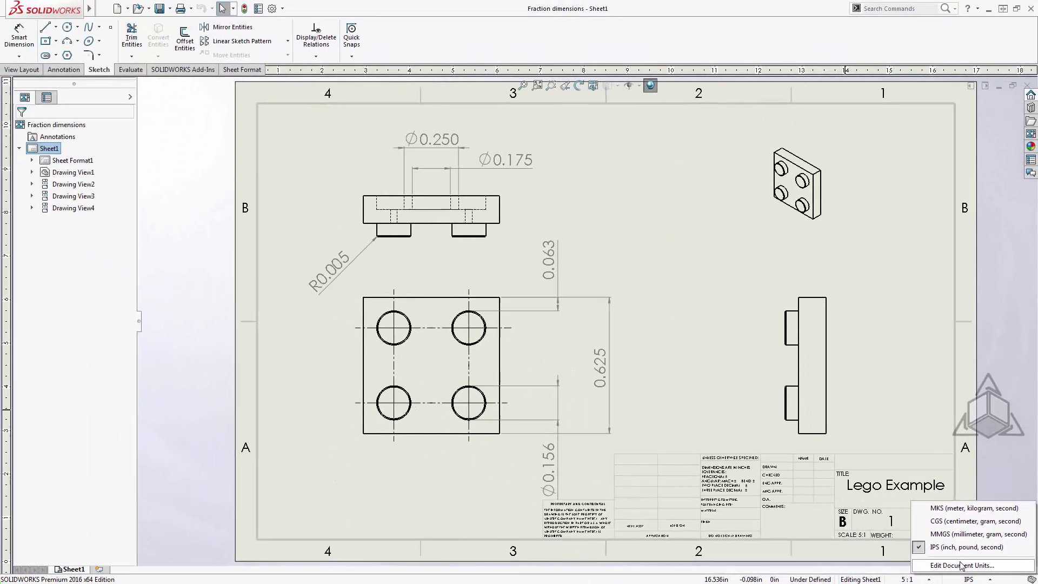
click(906, 552)
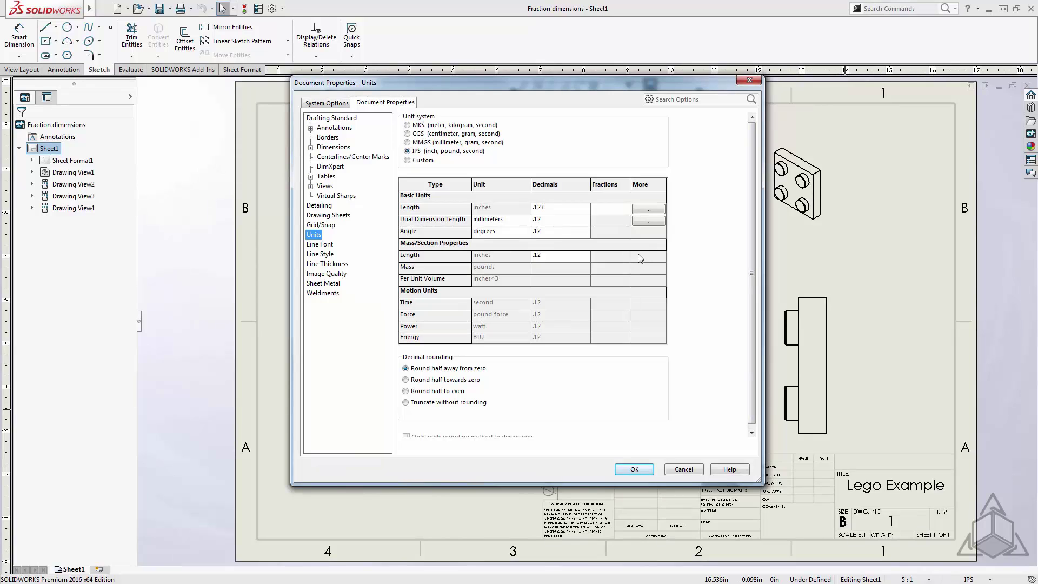
click(609, 209)
click(606, 208)
text(8)
click(636, 468)
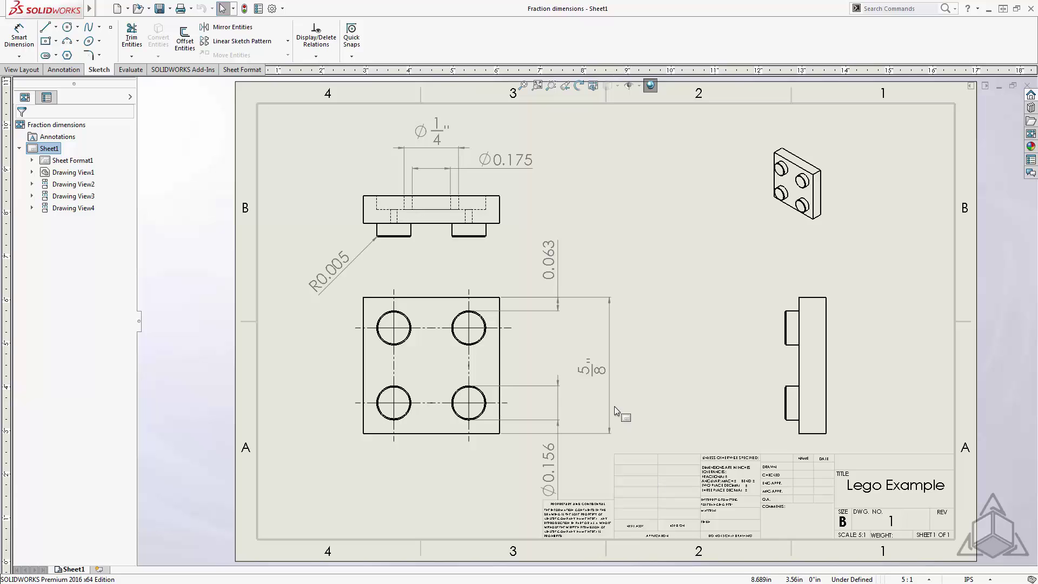
- Set the fraction denominator of the document's basic length units to 32
click(965, 579)
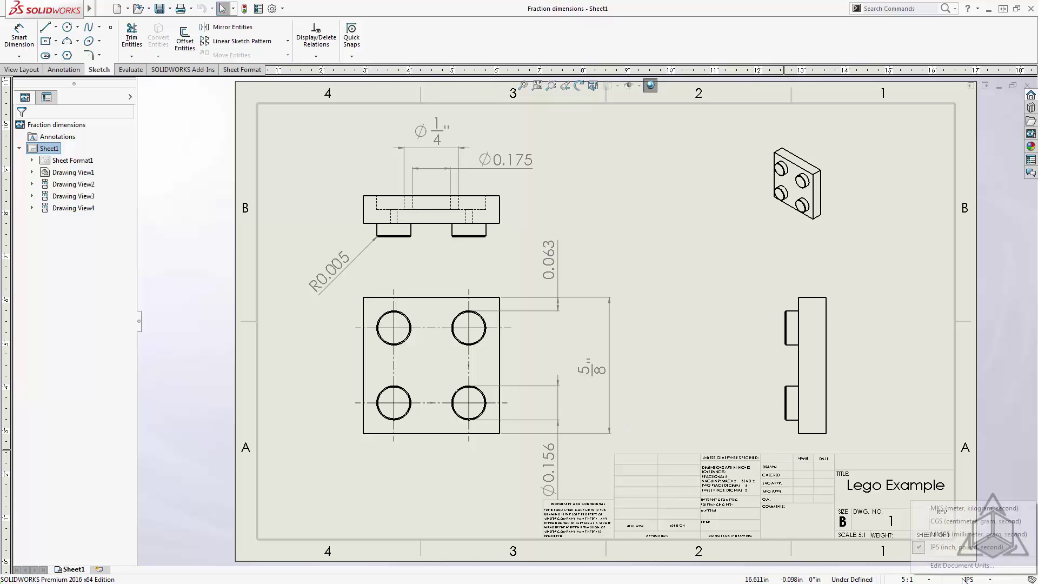
click(961, 566)
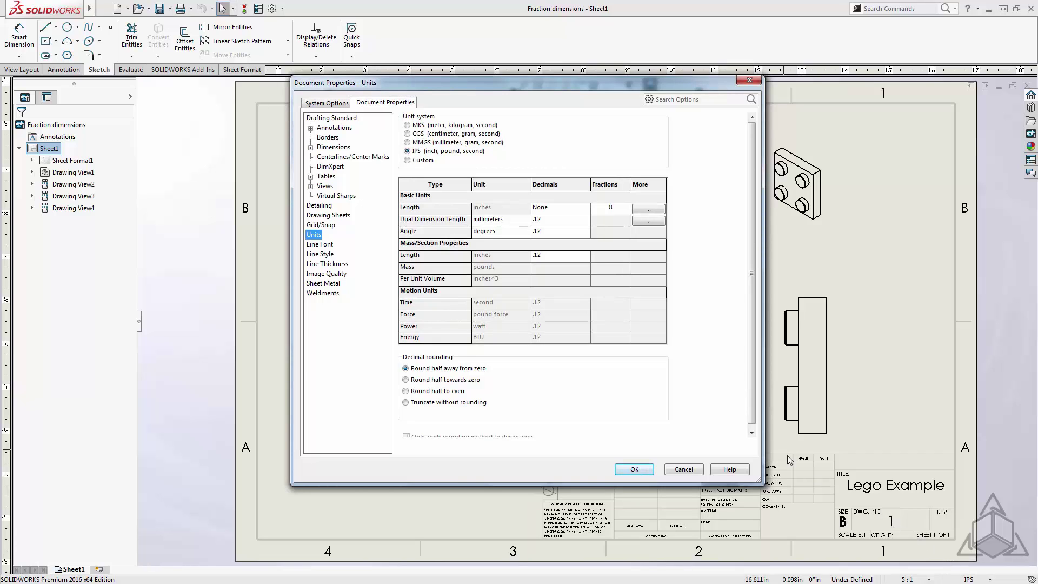
click(612, 208)
key(BackSpace)
text(32)
click(638, 470)
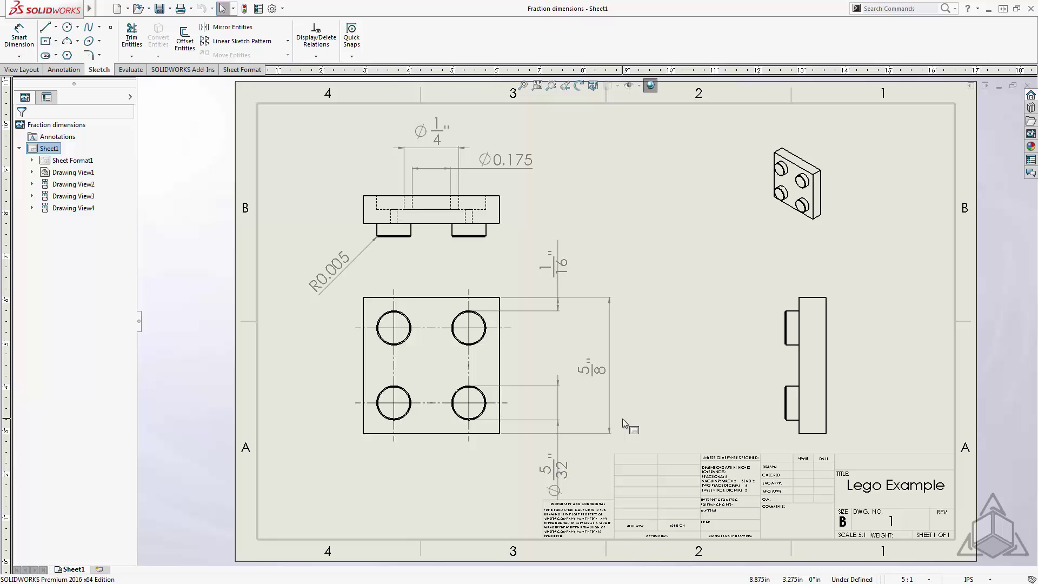
- Create a new drawing from the Drawing template with the B (ANSI) Landscape sheet format
mouse_move(54, 8)
click(104, 8)
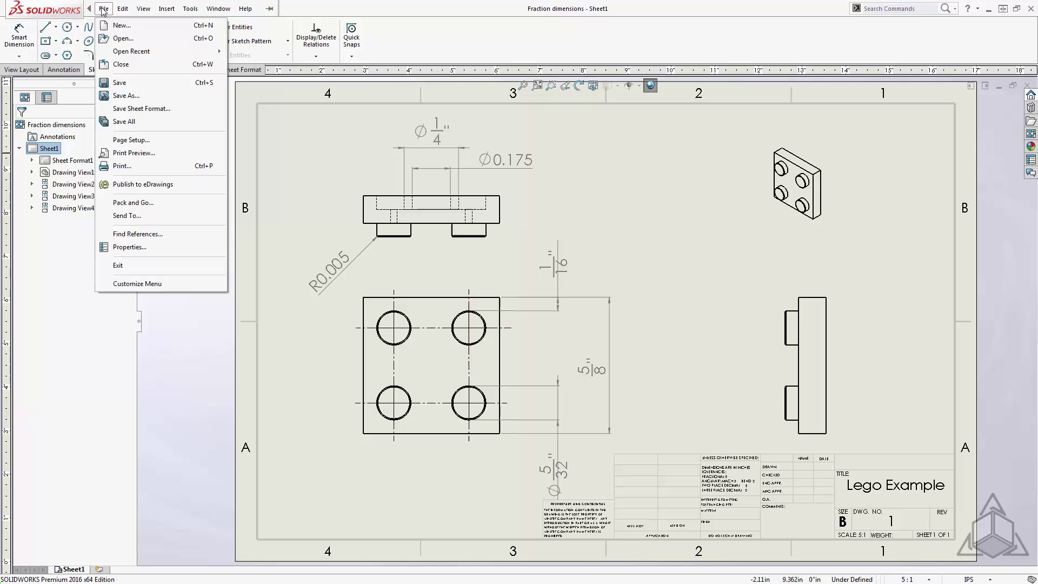
click(116, 25)
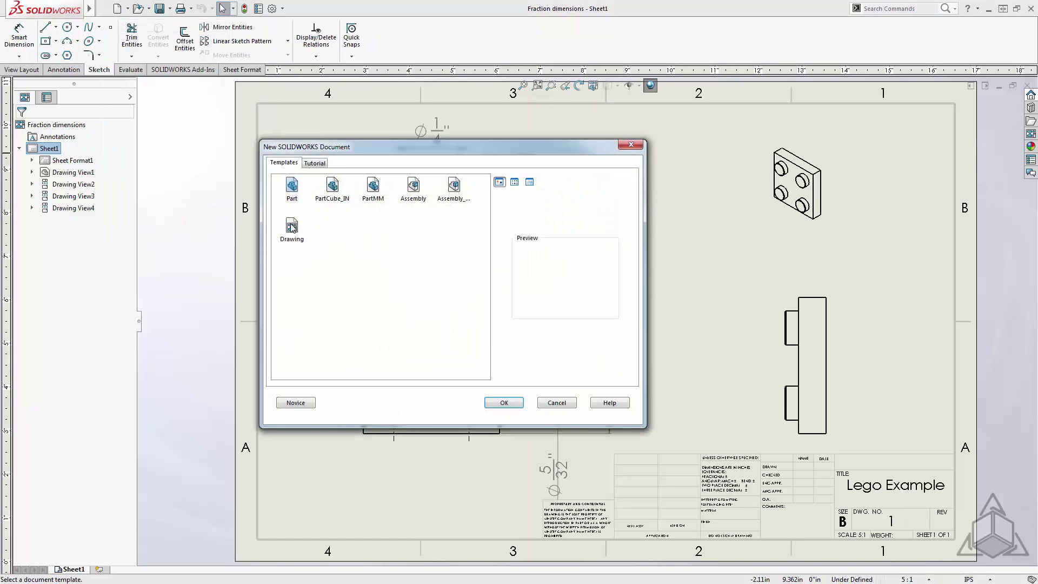
click(292, 228)
click(490, 401)
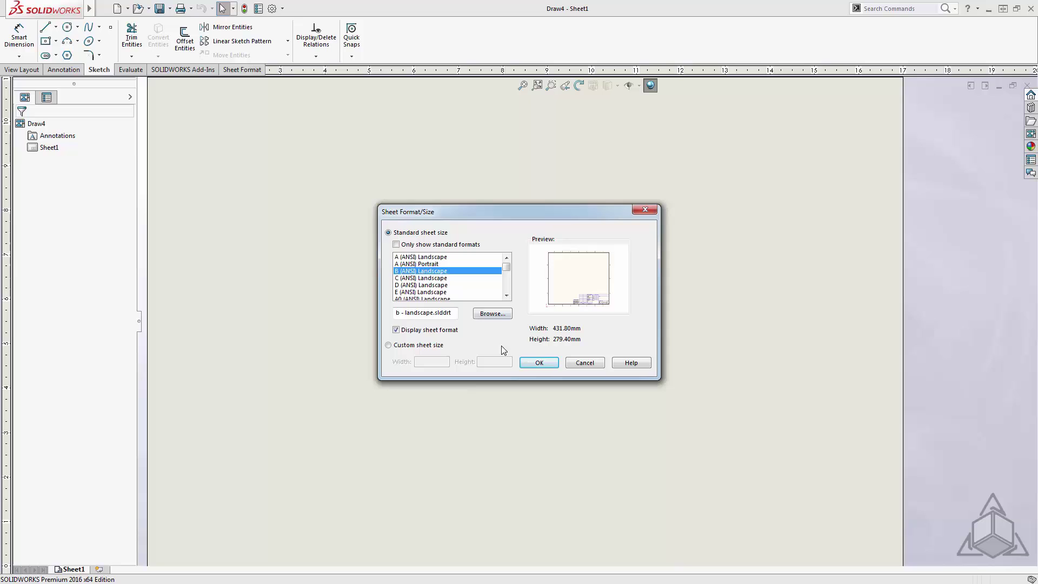
click(538, 364)
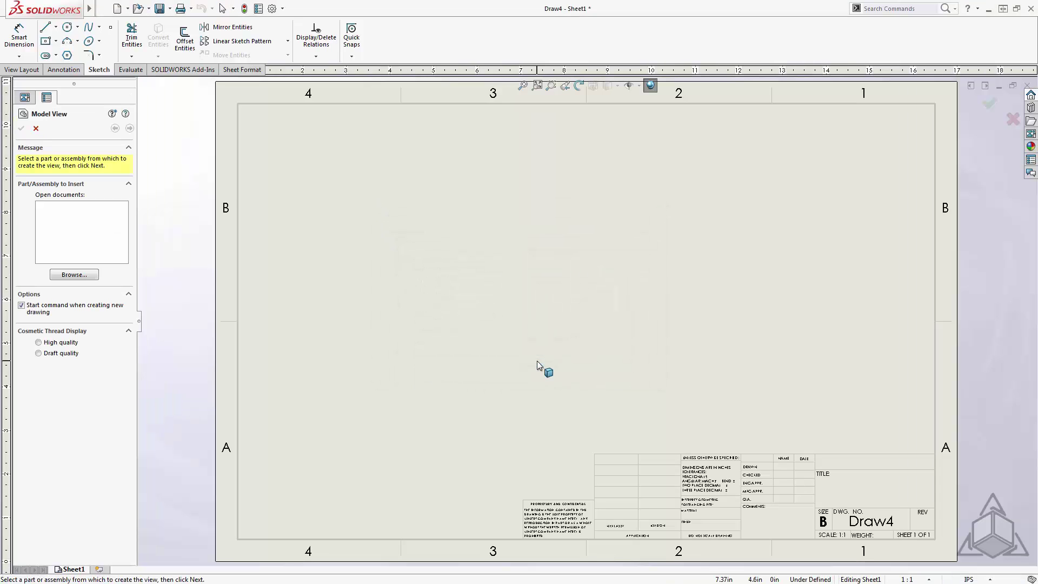
- Set the new drawing's basic length units to fractions with a denominator of 32
click(966, 576)
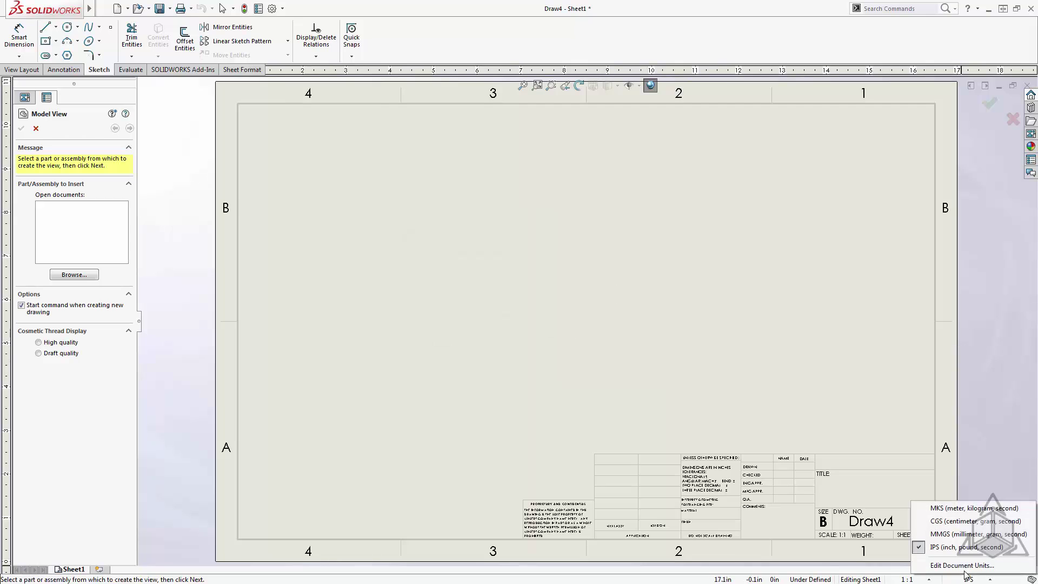
click(965, 566)
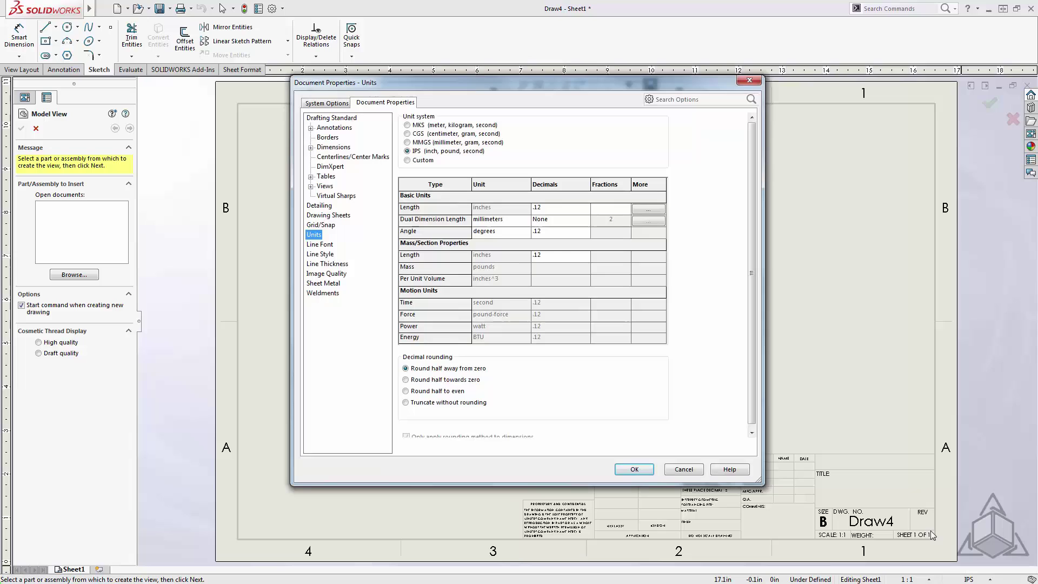
click(607, 209)
text(32)
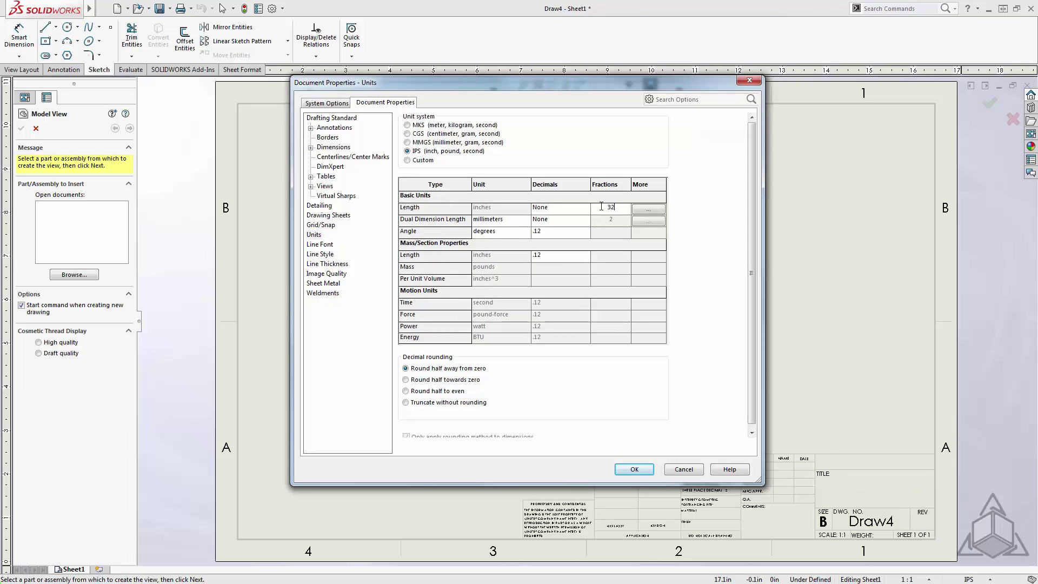
click(636, 470)
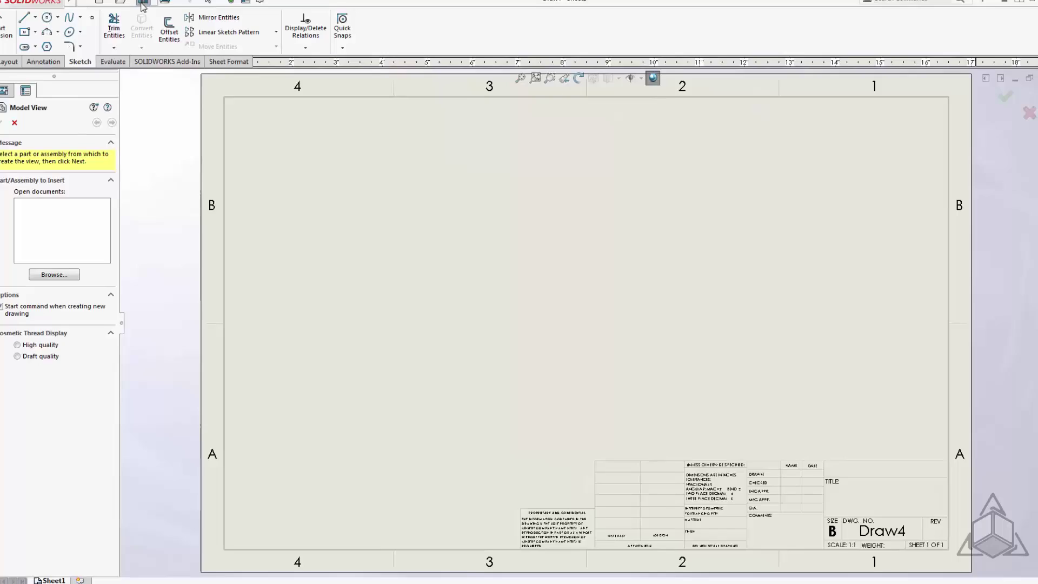
- Save the new drawing as a drawing template (*.drwdot) in the SOLIDWORKS 2016 templates folder under its default name
click(142, 6)
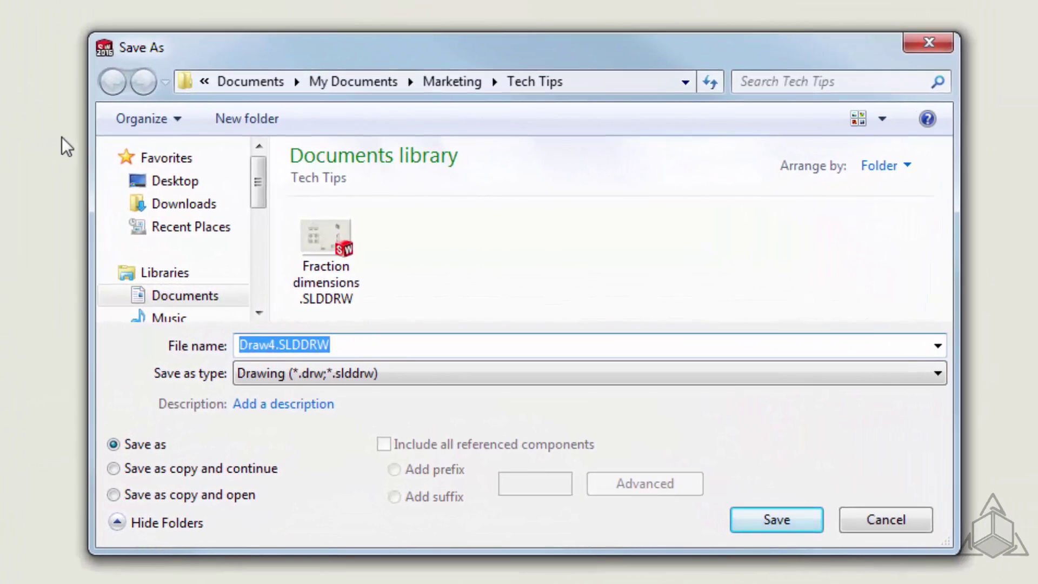
click(443, 380)
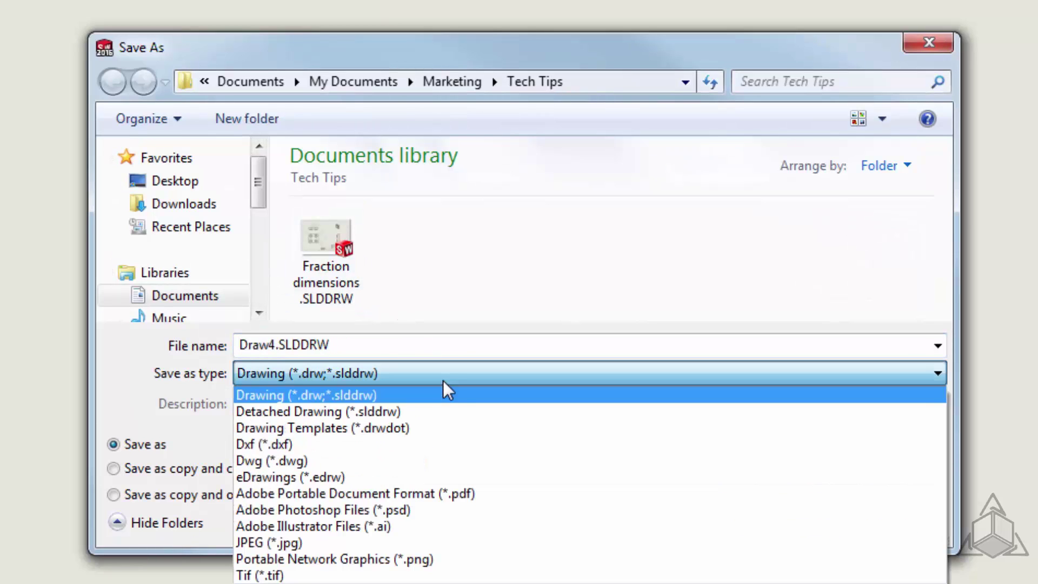
click(420, 422)
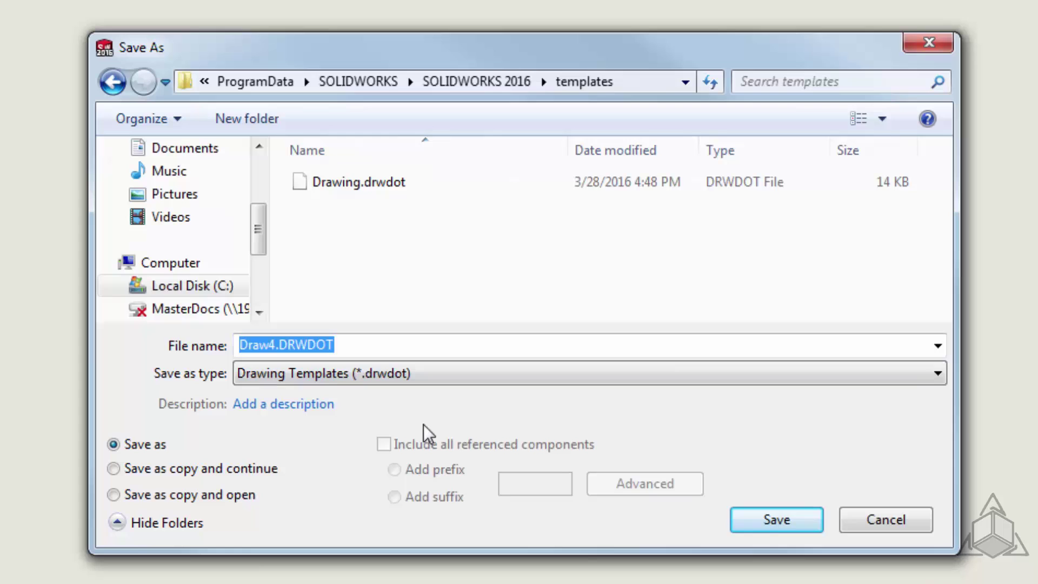
click(781, 519)
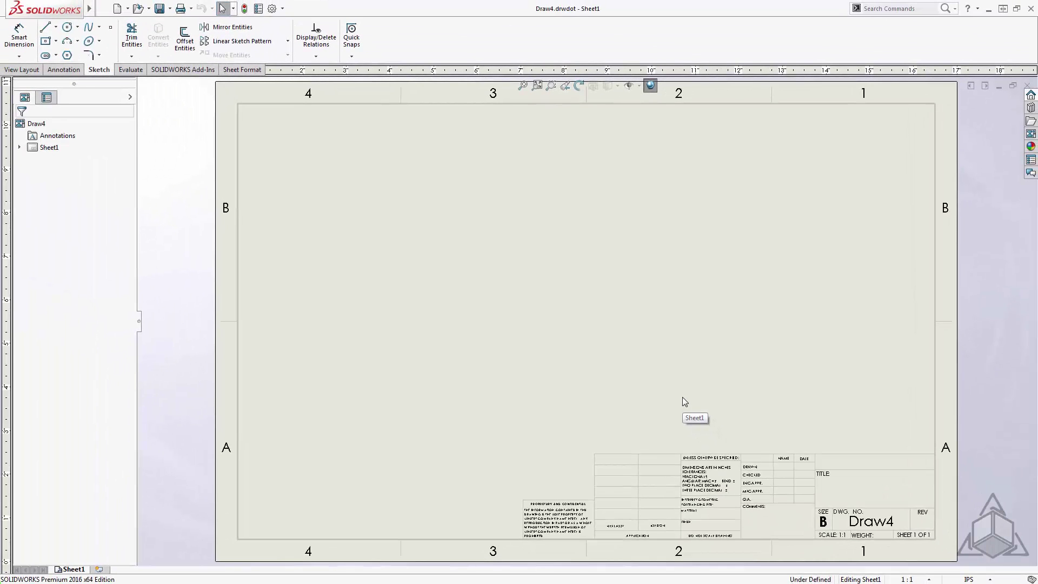